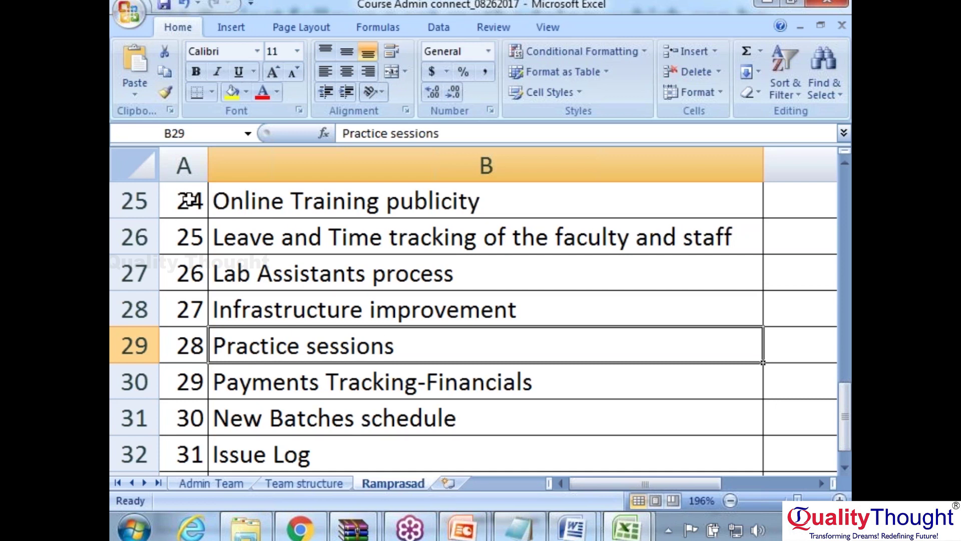
- Copy items 24 to 32 with their descriptions, from Online Training publicity through Monster Data retrieval
drag(188, 200, 451, 200)
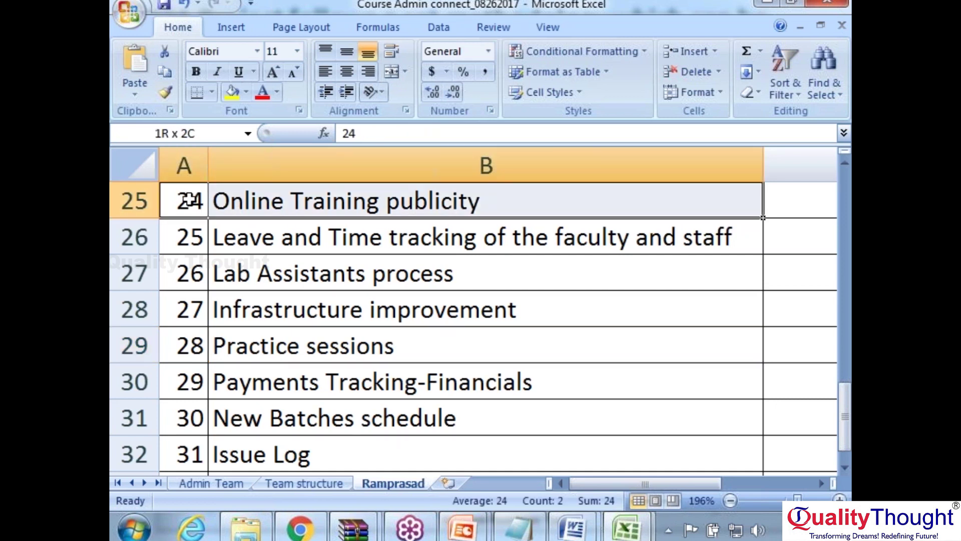
drag(187, 200, 190, 199)
drag(714, 218, 714, 471)
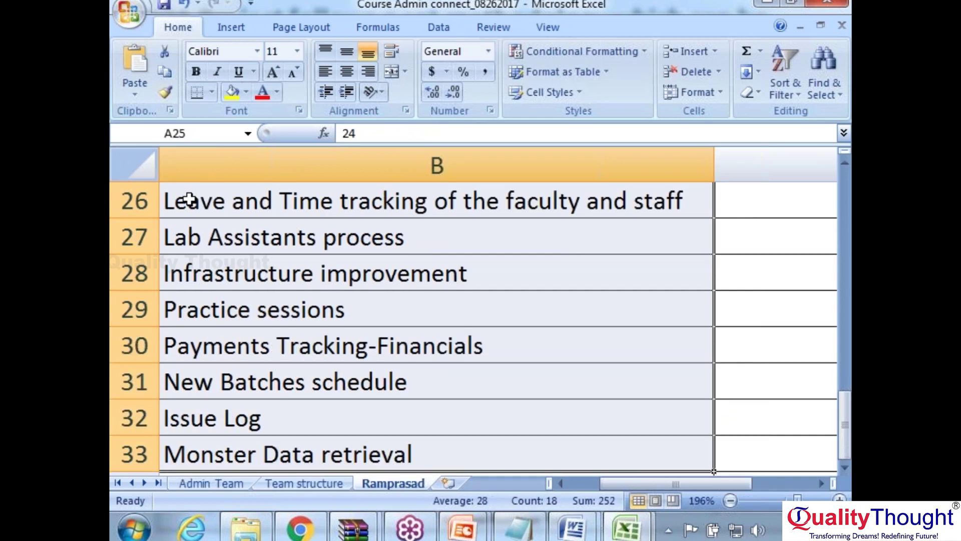
key(ctrl+c)
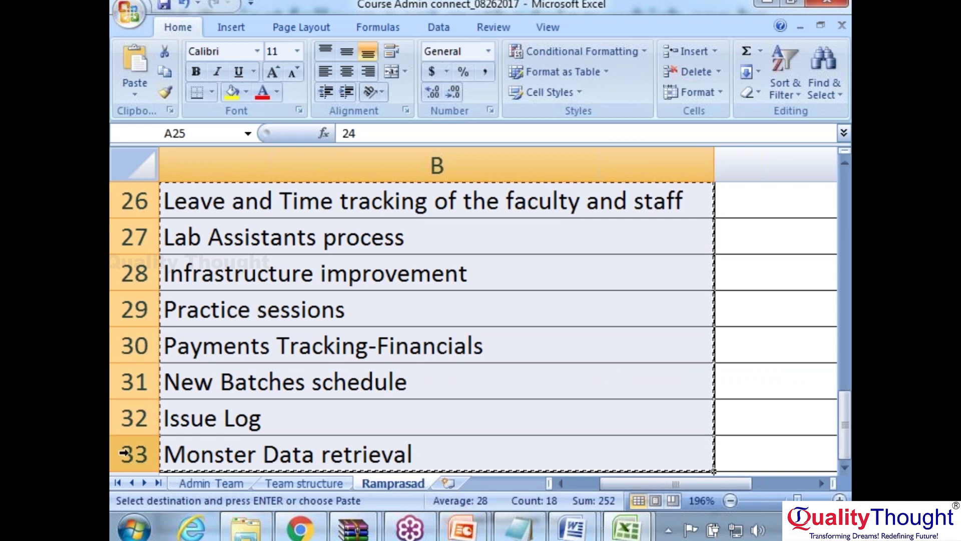
- Open Microsoft Office Outlook 2007 and create a new e-mail message with the copied rows pasted into its body
click(130, 530)
text(outlook)
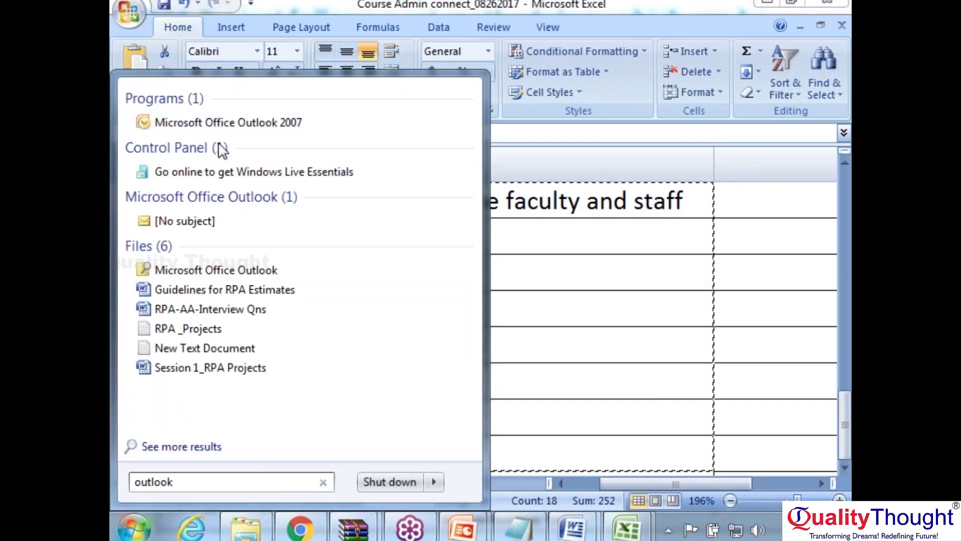
click(215, 122)
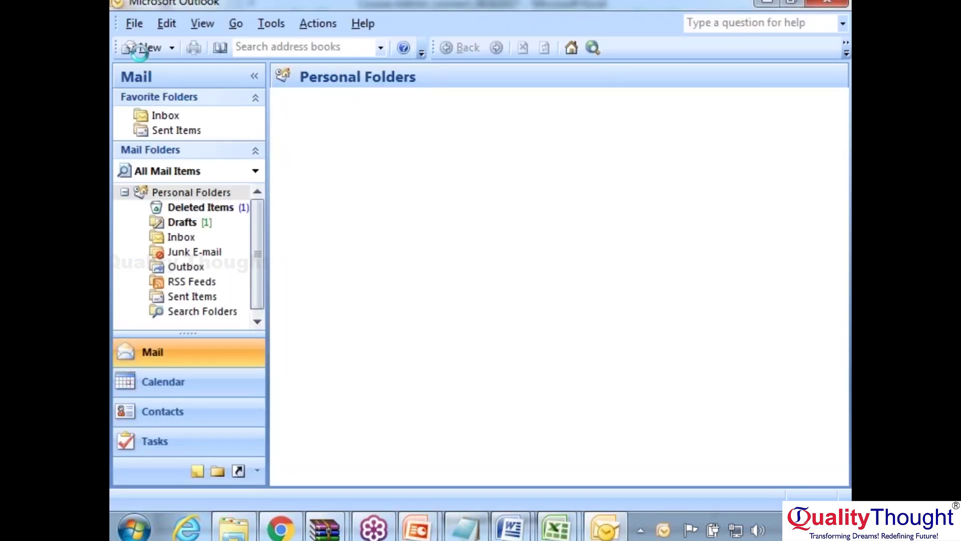
click(143, 48)
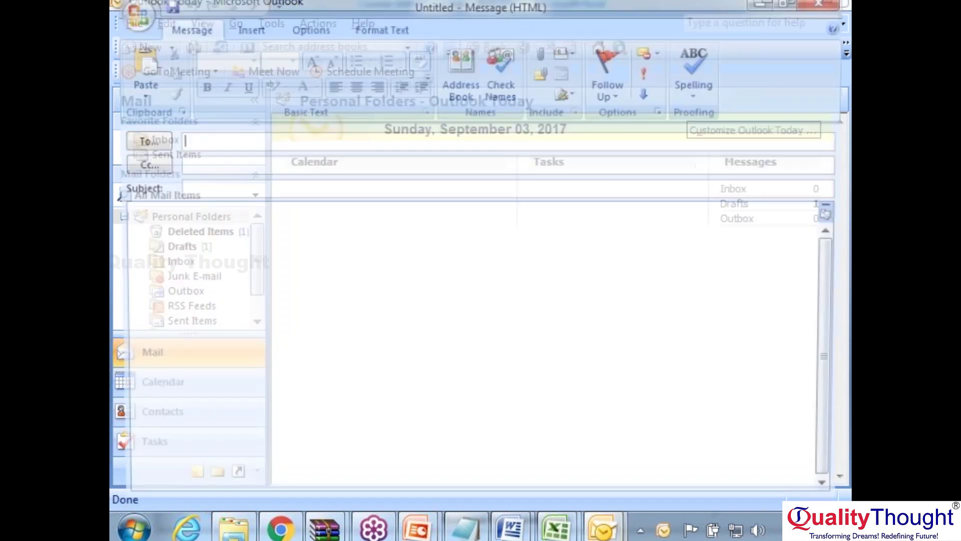
click(332, 270)
key(ctrl+v)
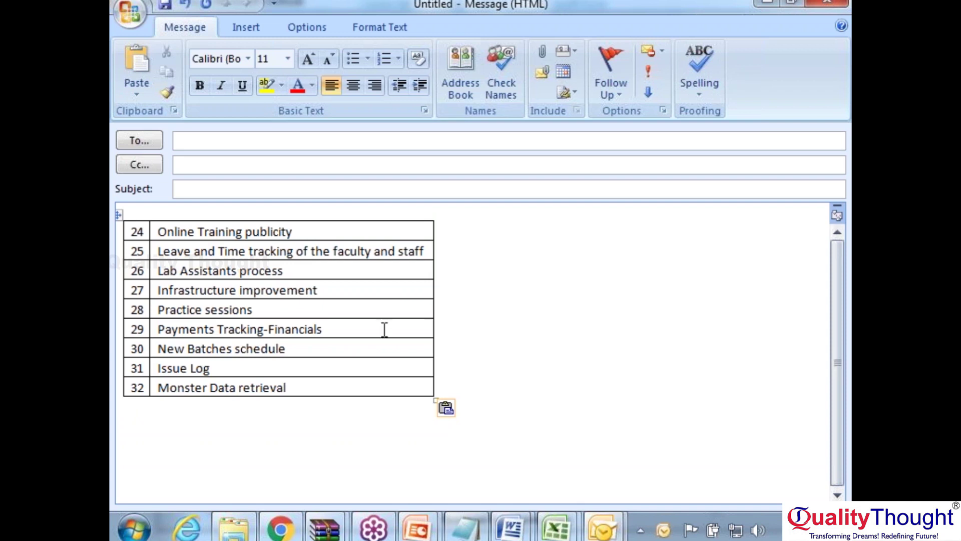
- Switch to the Data Collection template_RPA_Process Assesment workbook in Excel and copy header row 2
mouse_move(534, 530)
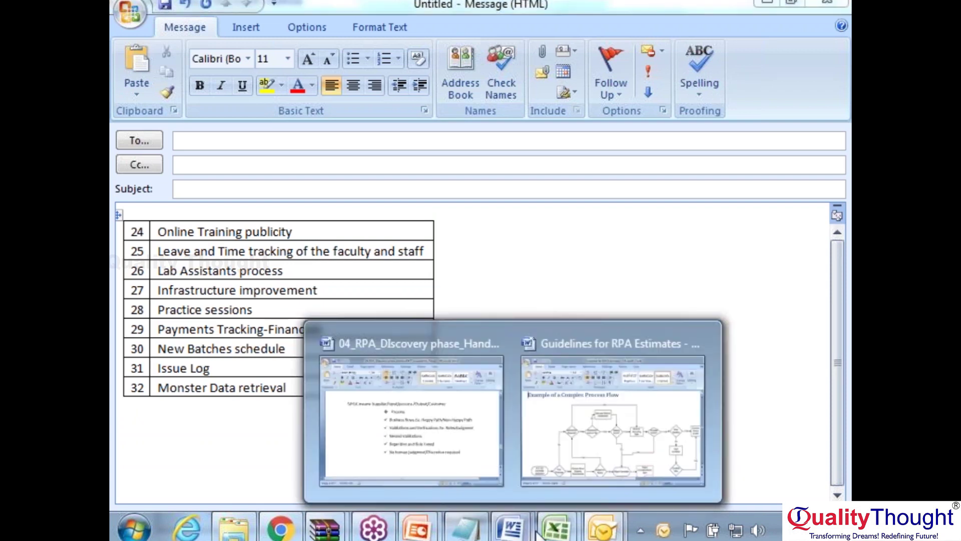
mouse_move(484, 477)
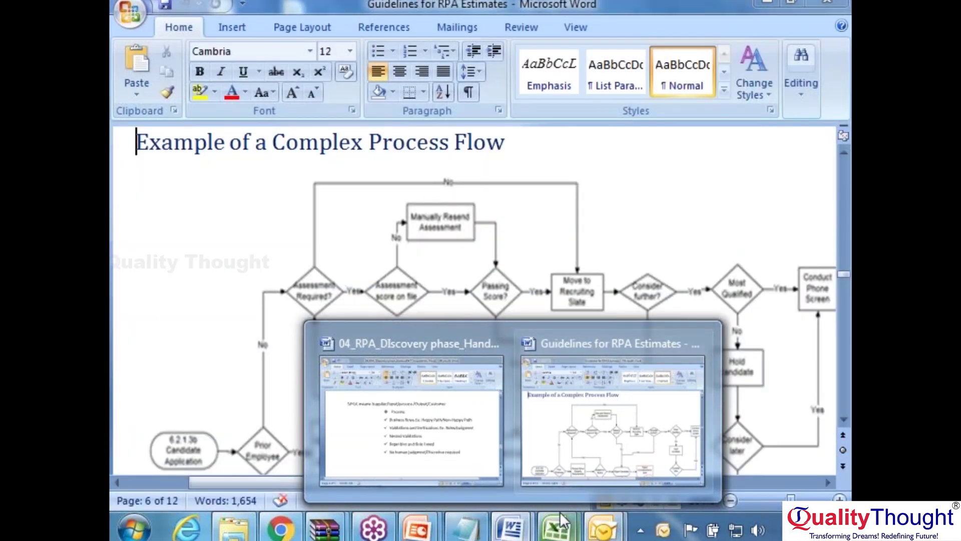
mouse_move(561, 515)
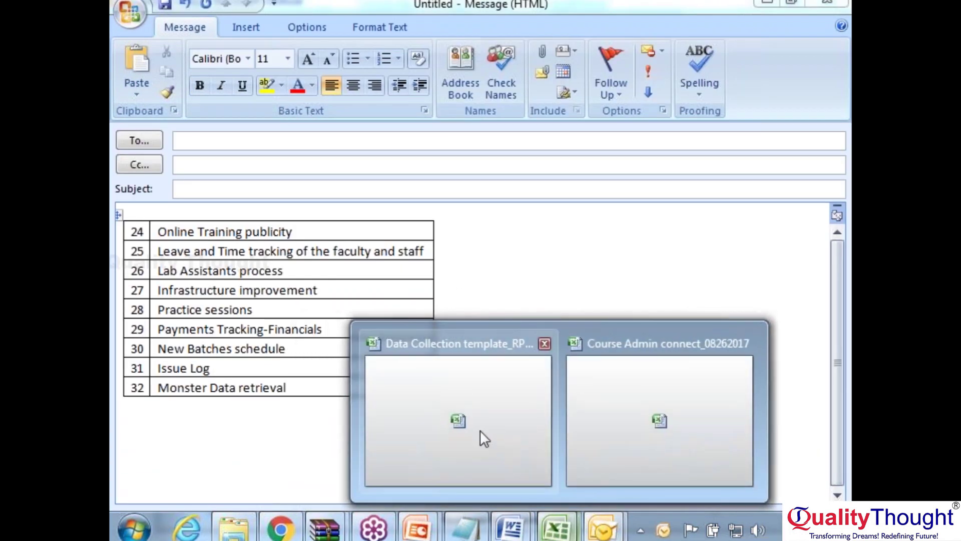
click(480, 430)
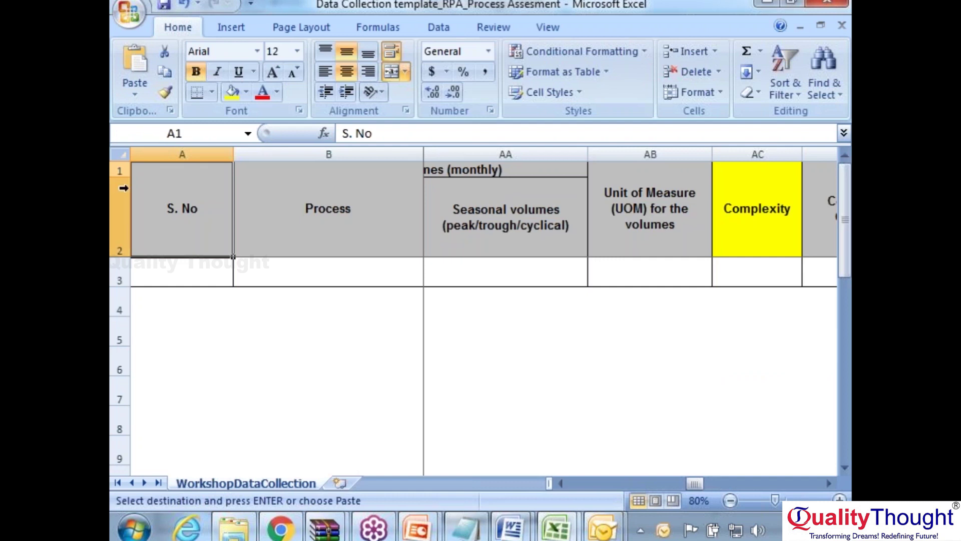
click(120, 215)
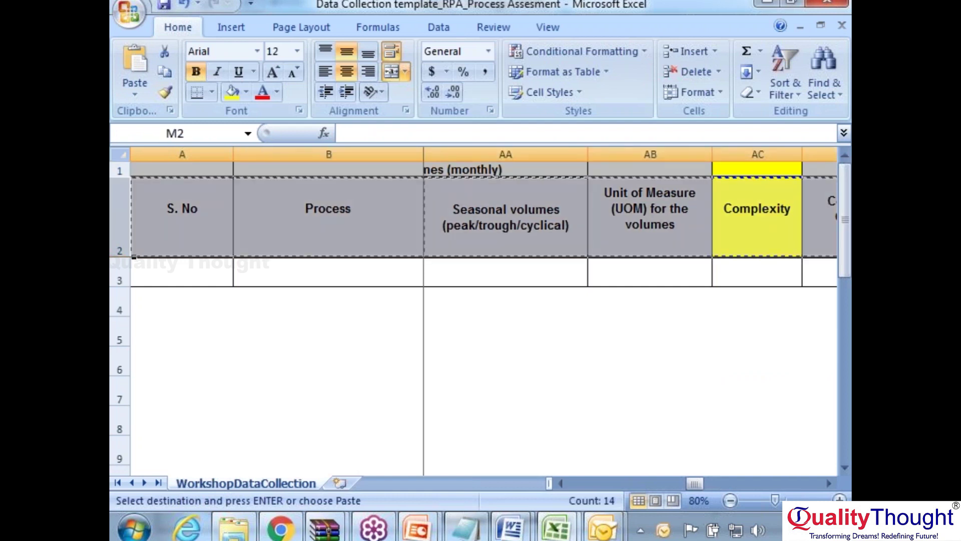
- Switch back to the Outlook message and replace its body with the copied header row
key(alt+Tab)
click(199, 232)
key(ctrl+a)
key(Delete)
key(ctrl+v)
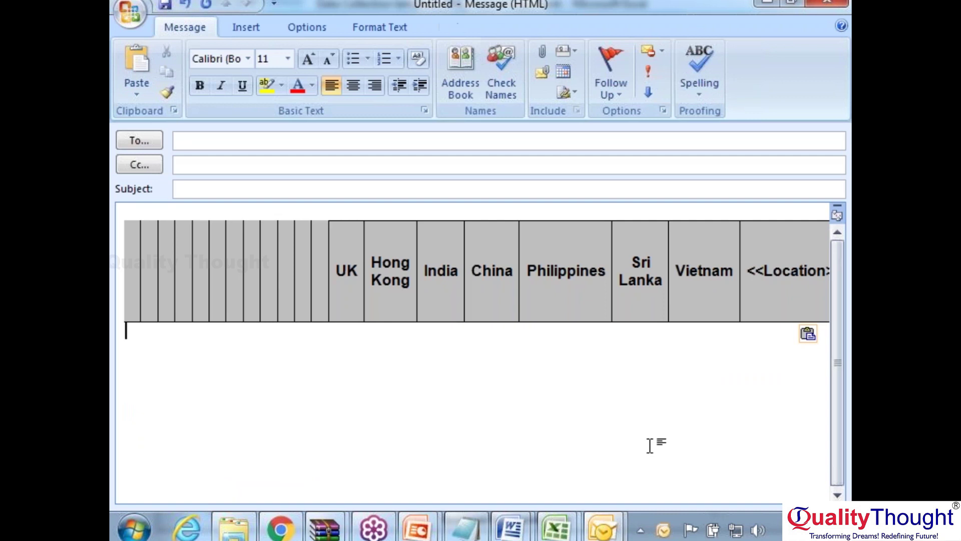
- Minimize the draft message and return to the Data Collection template workbook in Excel
key(alt+Tab)
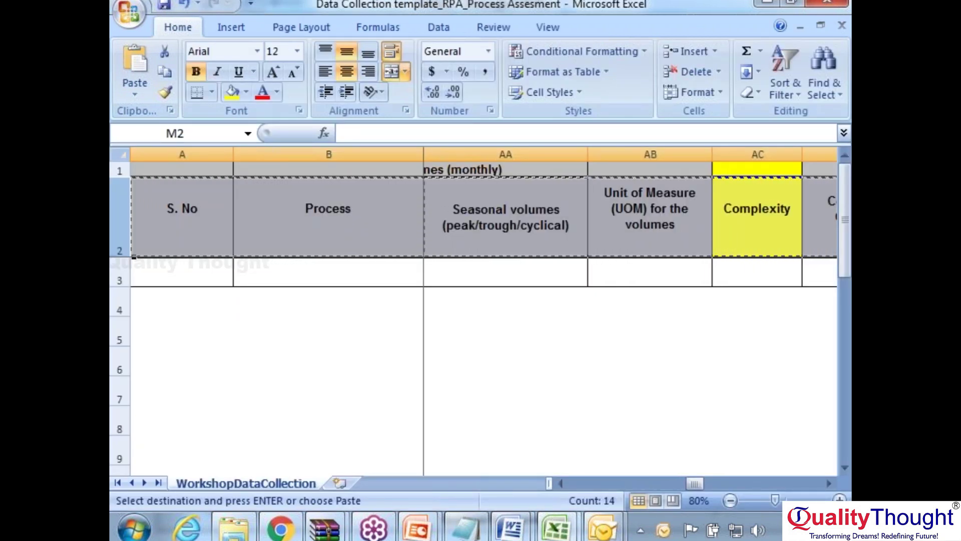
key(alt+Tab)
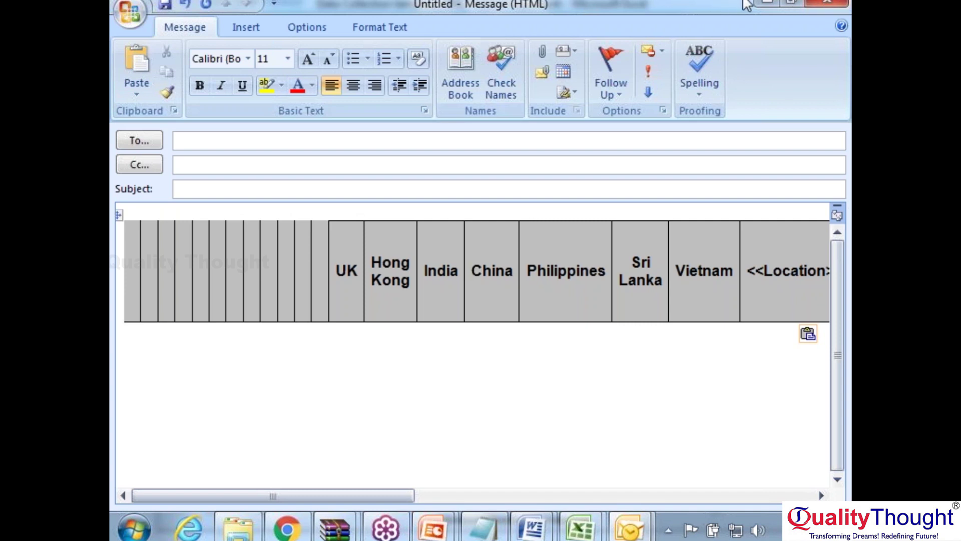
click(769, 4)
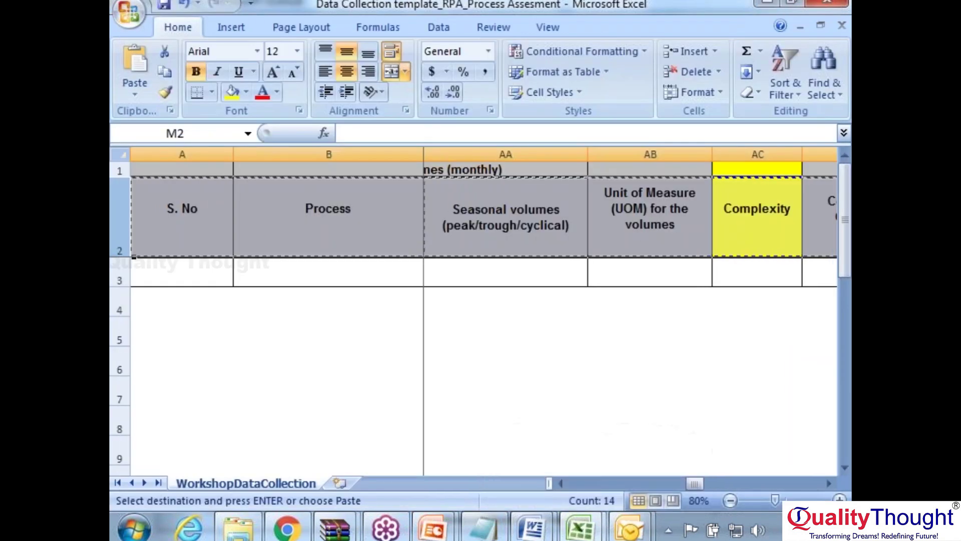
- Examine the template's first header columns, including S. No, Process and Process AID
click(689, 229)
key(Left)
key(Left)
key(Left)
key(Left)
key(Left)
key(Left)
key(Left)
key(Left)
key(Left)
key(Left)
key(Left)
key(Left)
key(Left)
key(Left)
key(Left)
key(Left)
key(Left)
key(Left)
key(Left)
key(Left)
key(Left)
key(Left)
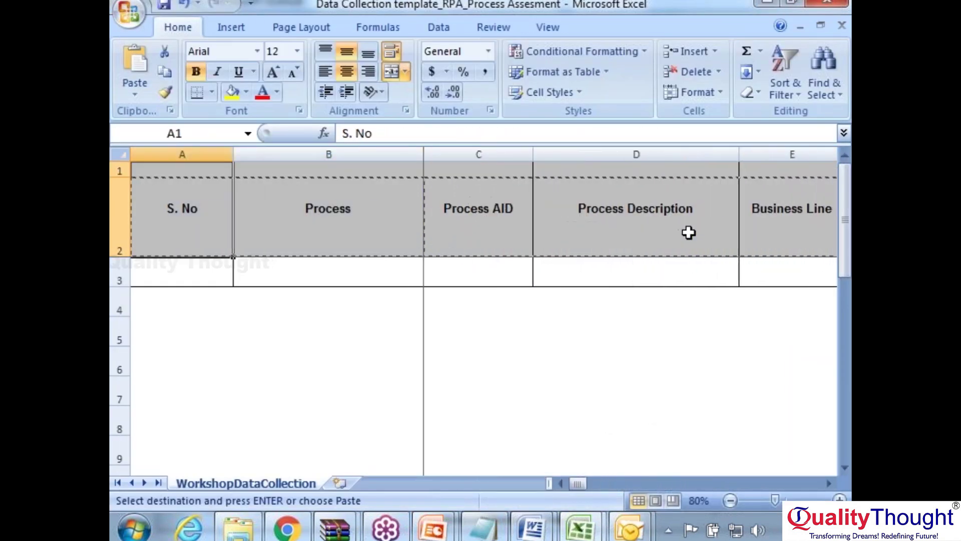
key(Right)
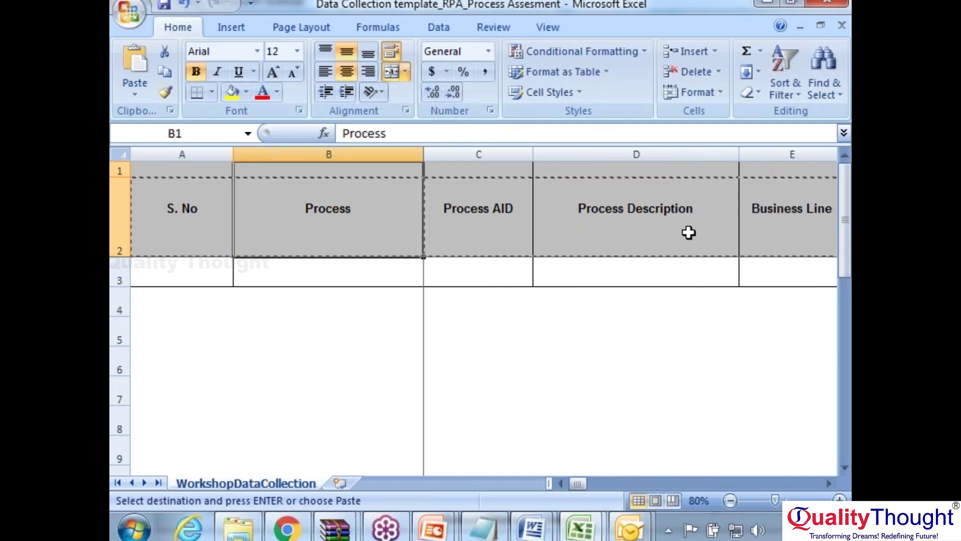
key(Right)
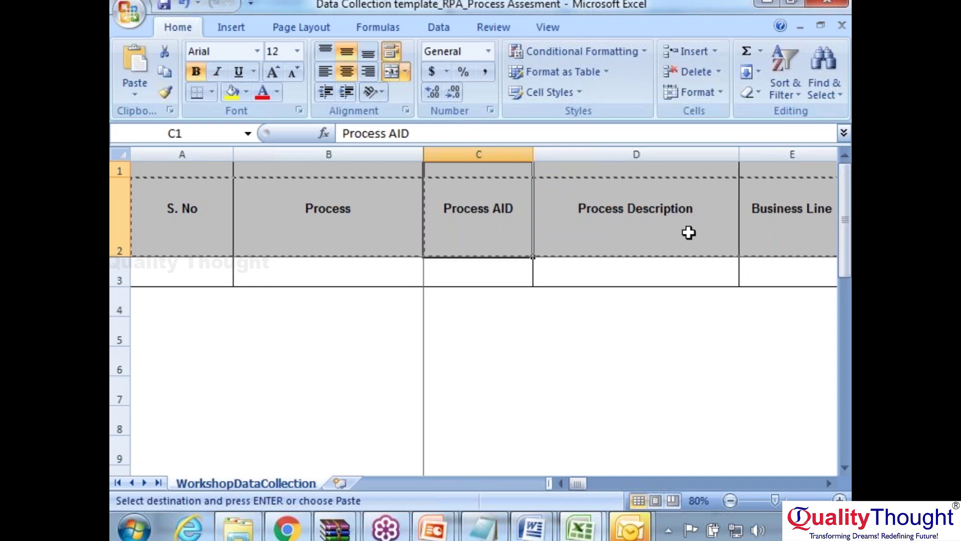
click(303, 230)
key(Right)
key(Right)
key(Left)
key(Left)
key(Left)
key(Right)
key(Right)
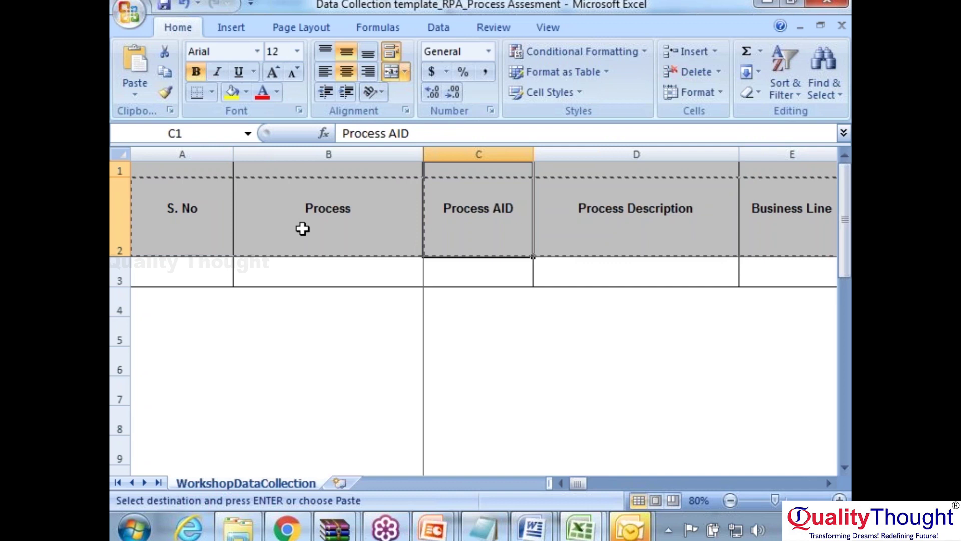
- Enter 1 as the S. No in the first data row, cell A3
key(Left)
key(Left)
key(Down)
key(Right)
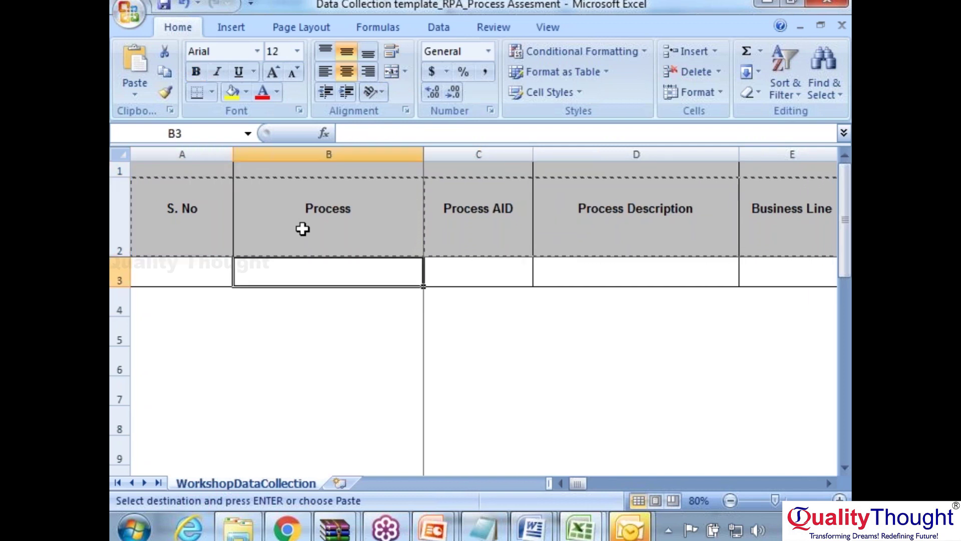
key(Left)
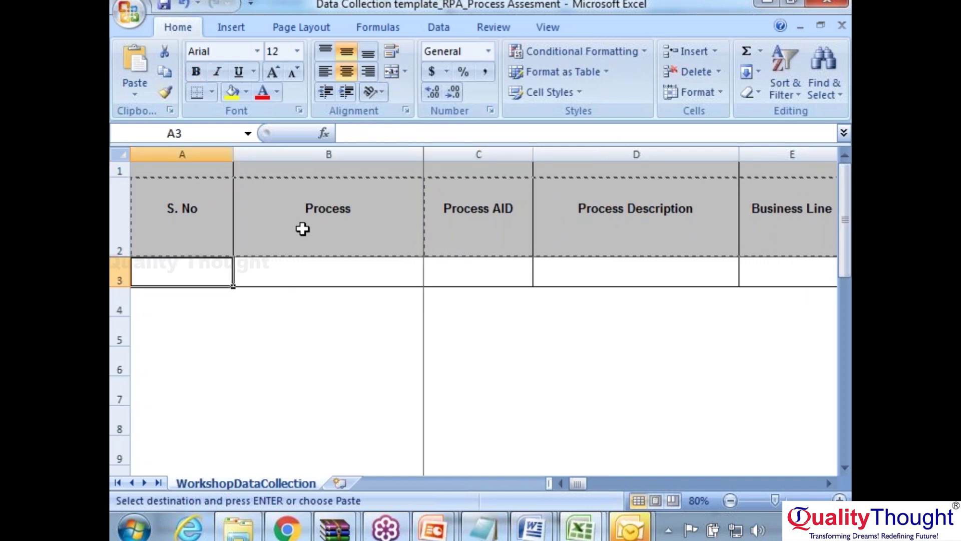
text(1)
key(Tab)
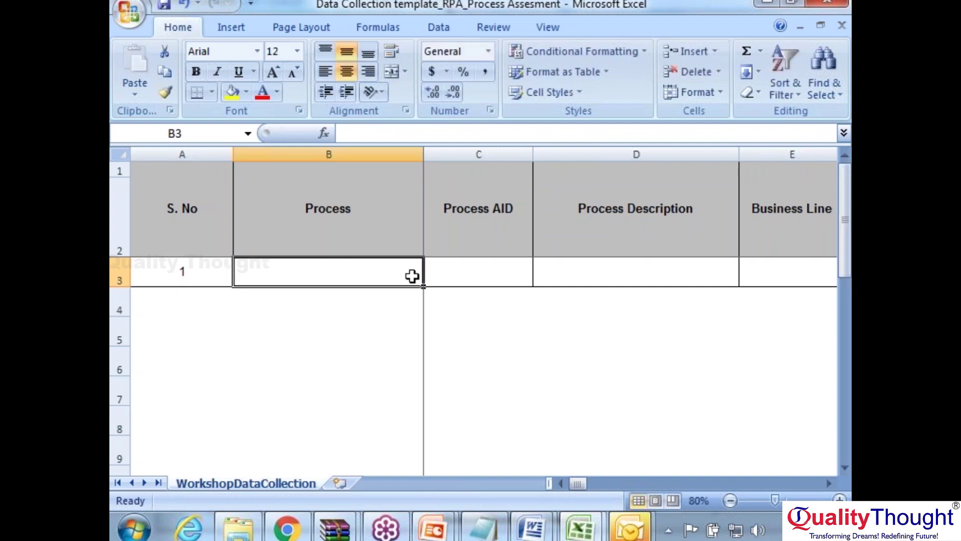
- Enter Risk Advisor as the Process in cell B3
click(327, 213)
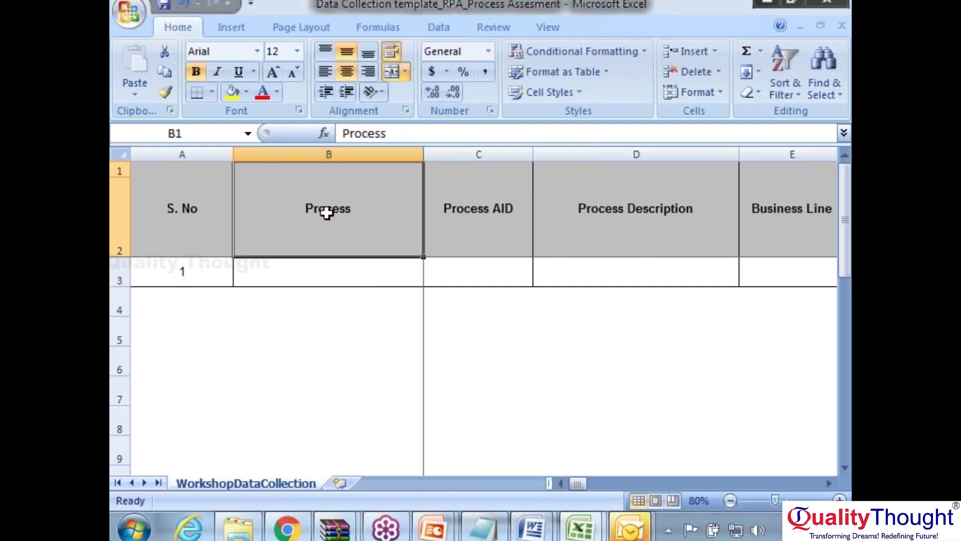
click(329, 278)
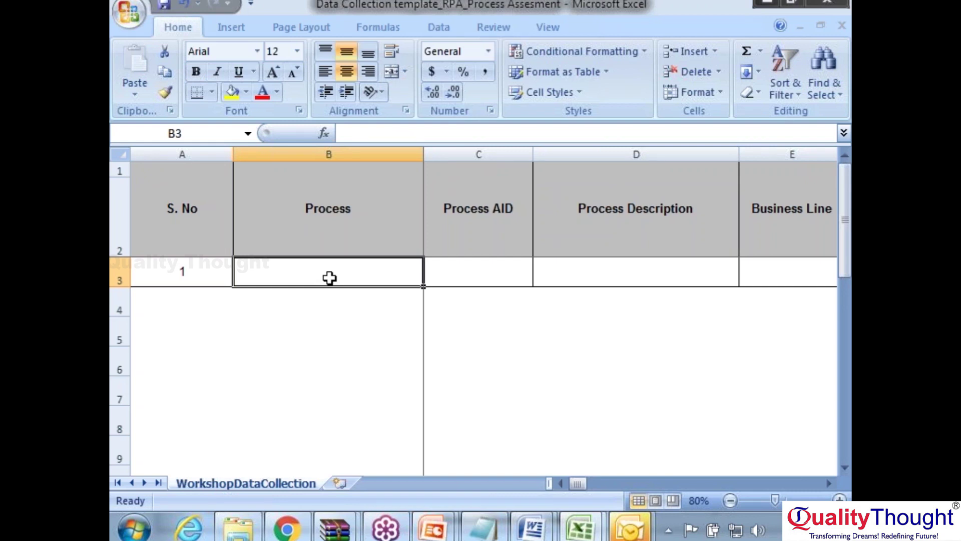
text(Risk Advis)
text(or)
key(Tab)
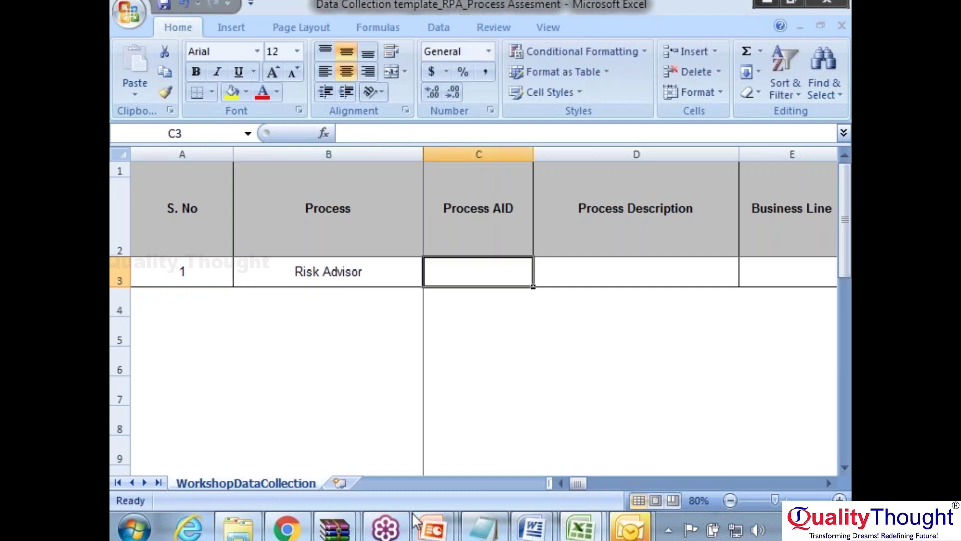
- Switch to the PowerPoint slide show and advance to the Risk Advisor Process slide containing the Process Overview
click(116, 538)
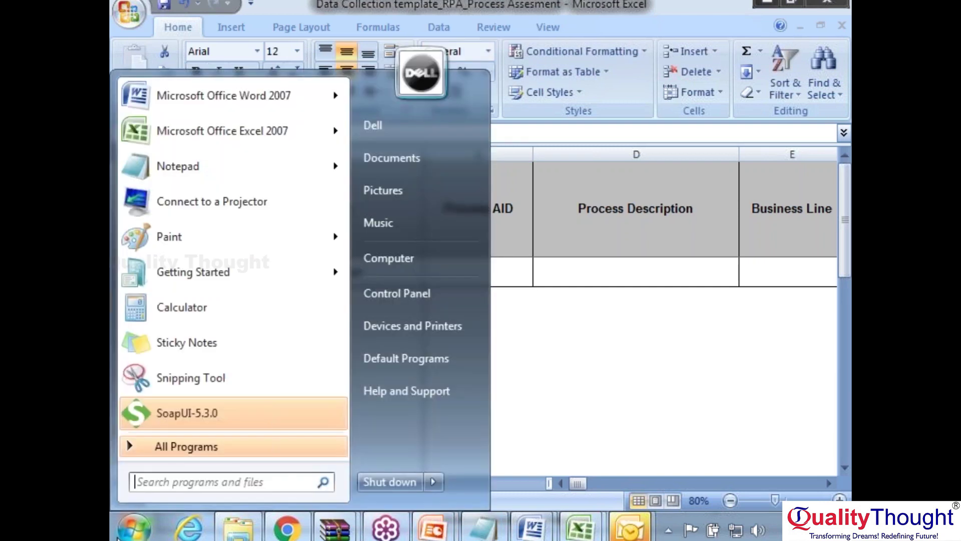
click(433, 529)
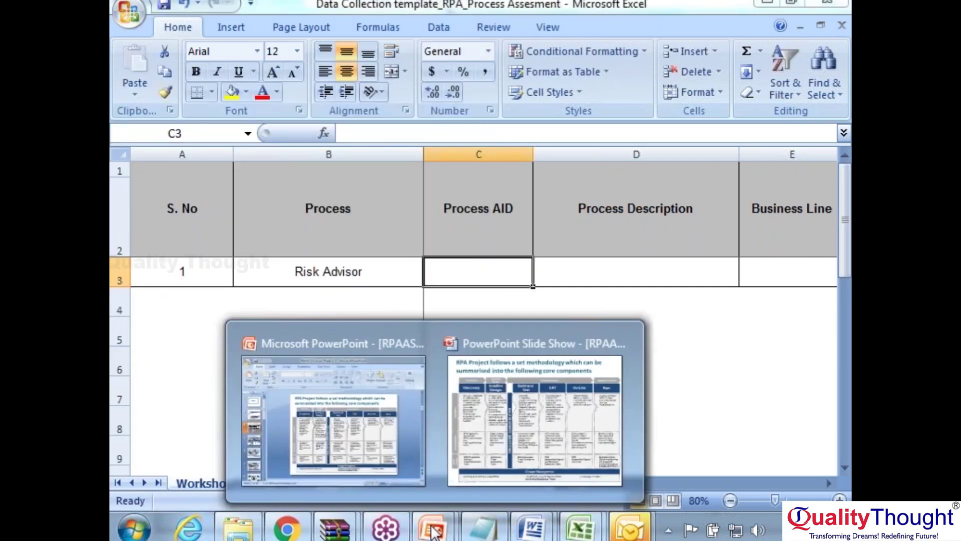
click(537, 443)
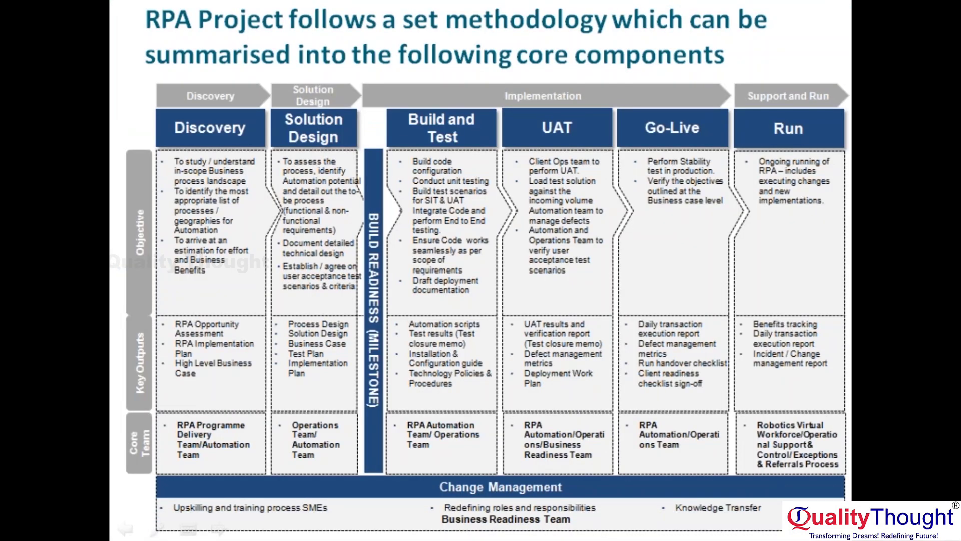
key(Down)
key(Down)
key(Down)
key(Down)
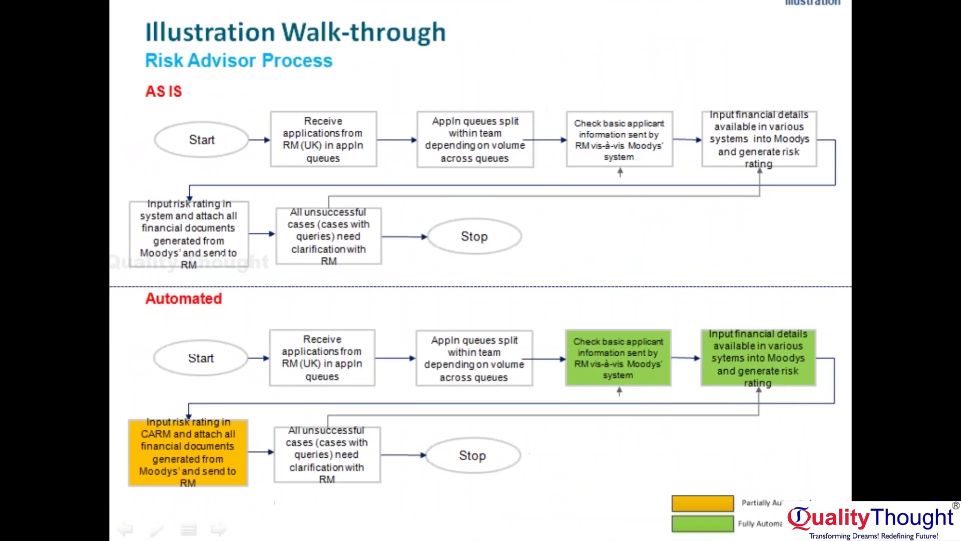
key(Down)
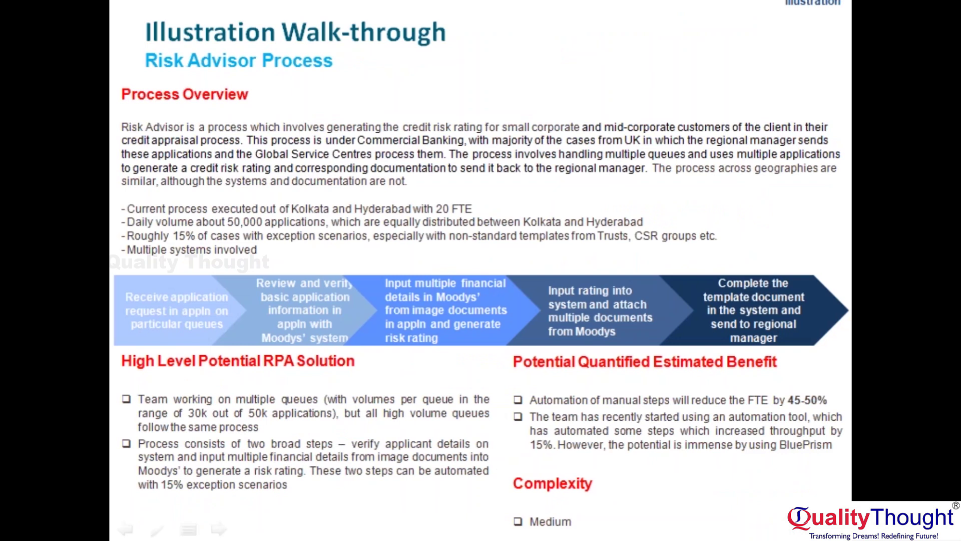
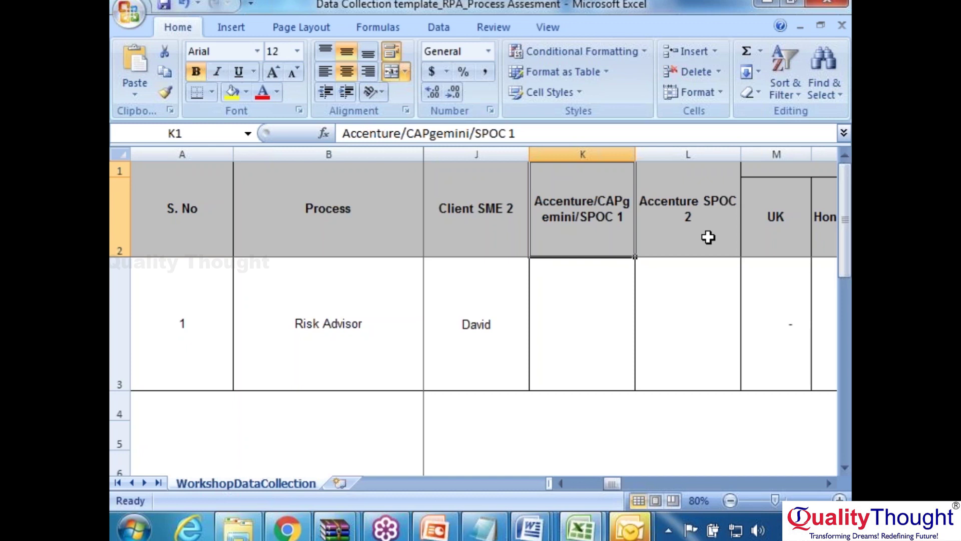
- Enter QT1 as SPOC 1 and Qt2 as SPOC 2 in the Risk Advisor row
key(Return)
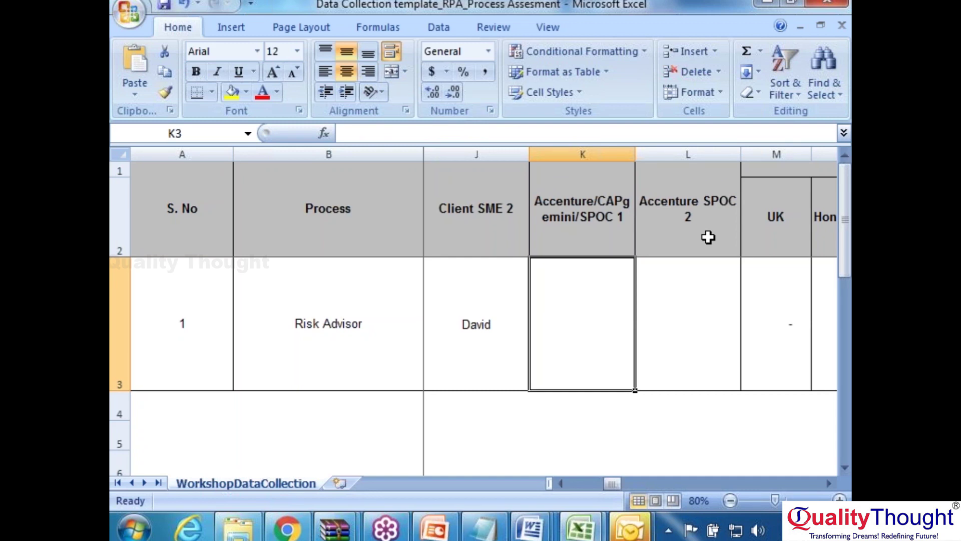
text(QT1)
key(Tab)
text(Qt)
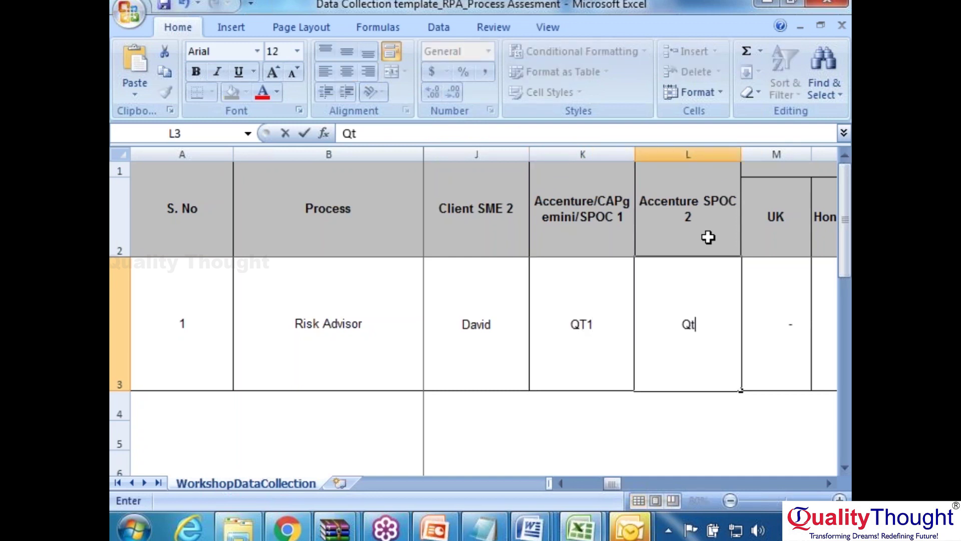
text(2)
key(Tab)
- Examine the location columns under Current Equivalent FTE, from UK through to the <<Location>> placeholder
key(Right)
key(Right)
key(Right)
key(Right)
key(Right)
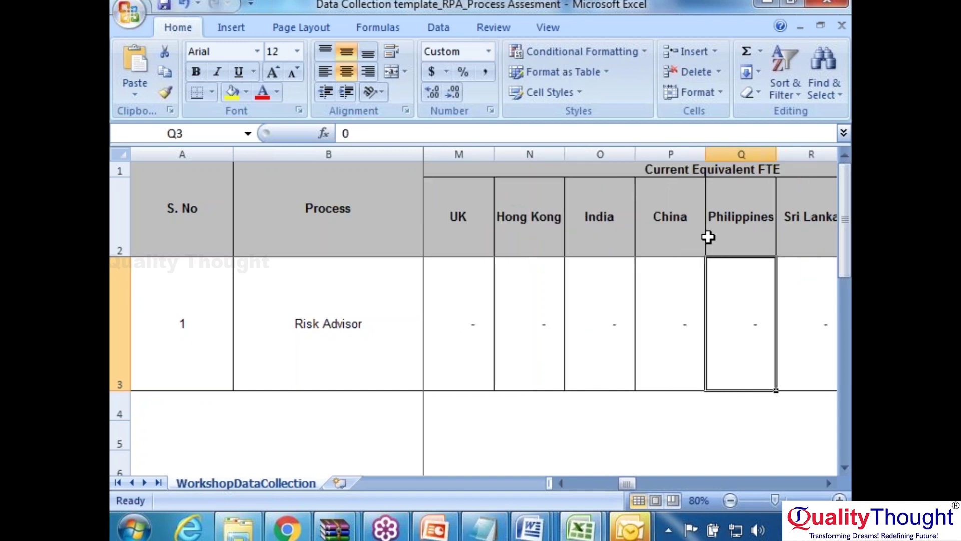
key(Left)
key(Left)
key(Left)
key(Left)
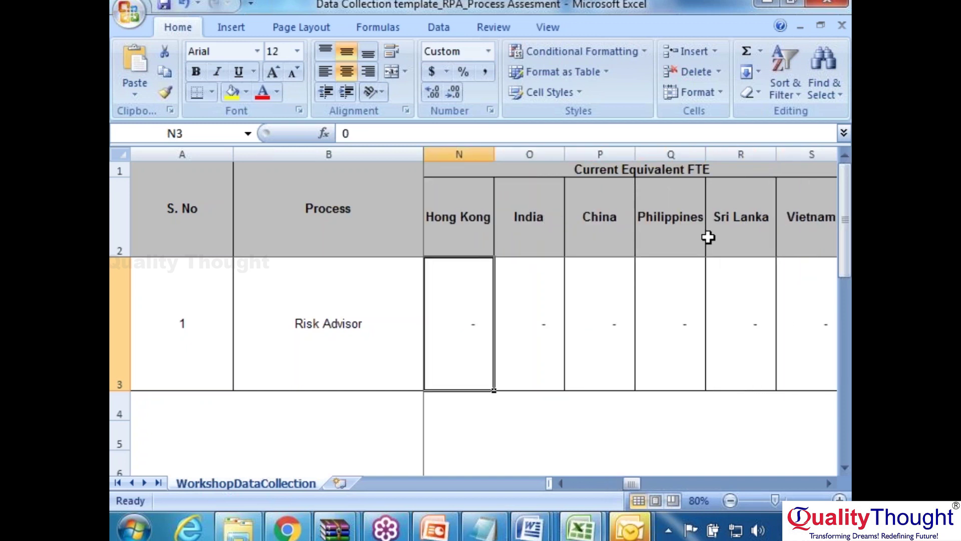
key(Up)
key(Up)
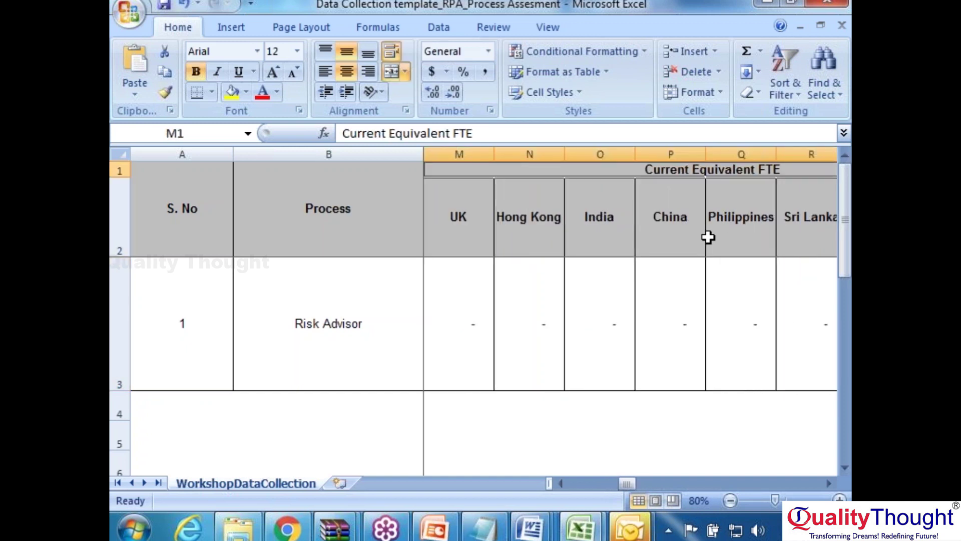
key(Right)
key(Left)
key(Down)
key(Down)
key(Up)
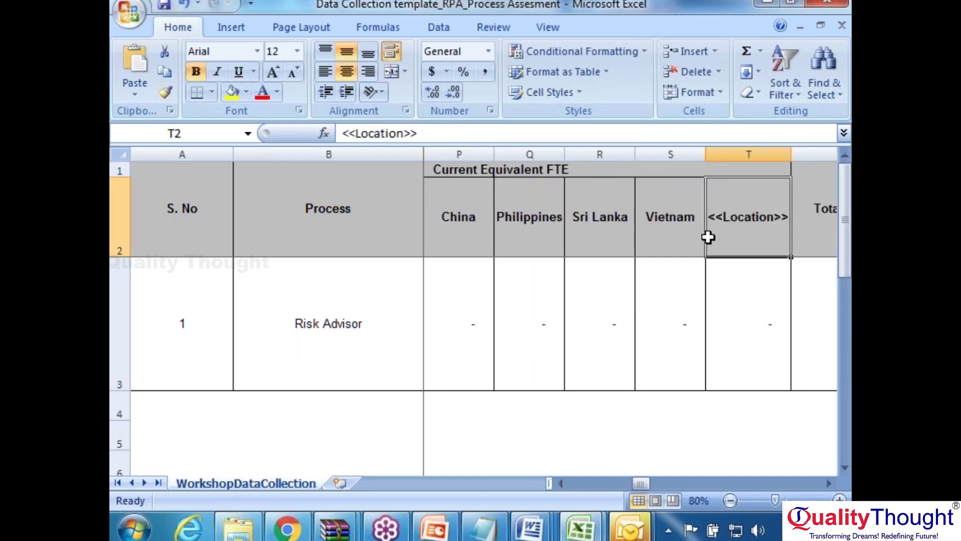
key(Left)
key(Left)
key(Left)
key(Left)
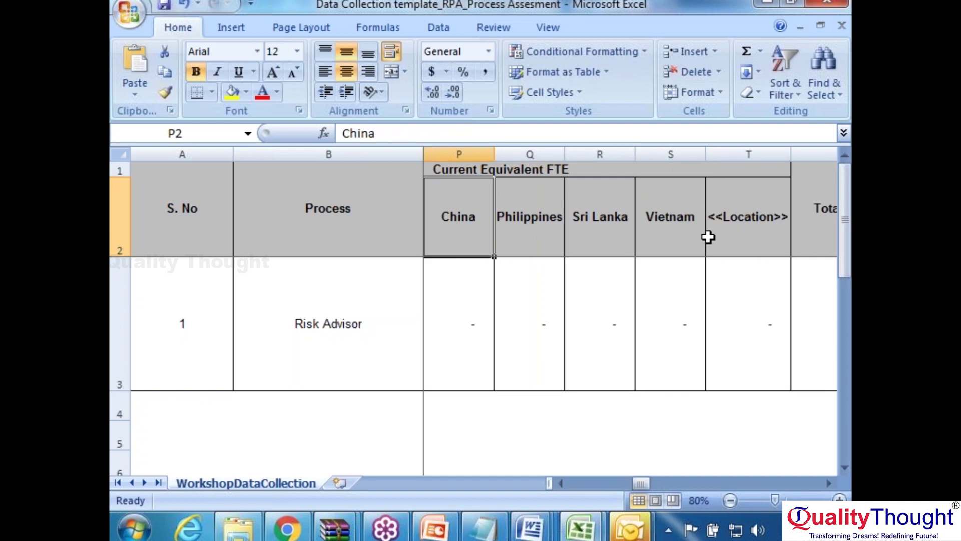
- Enter NA in the Risk Advisor row for China, Philippines, Sri Lanka and Vietnam, cells P3 to S3
key(Down)
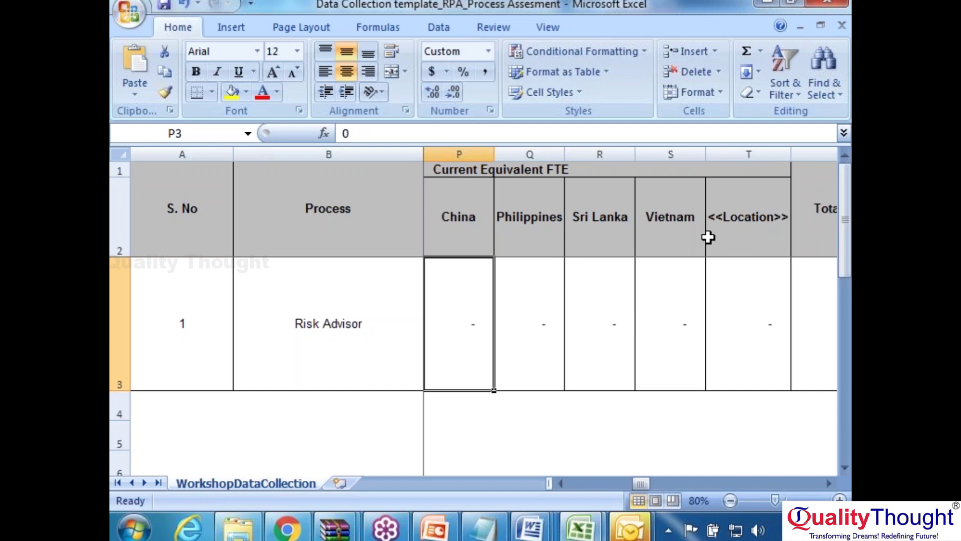
text(NA)
key(Right)
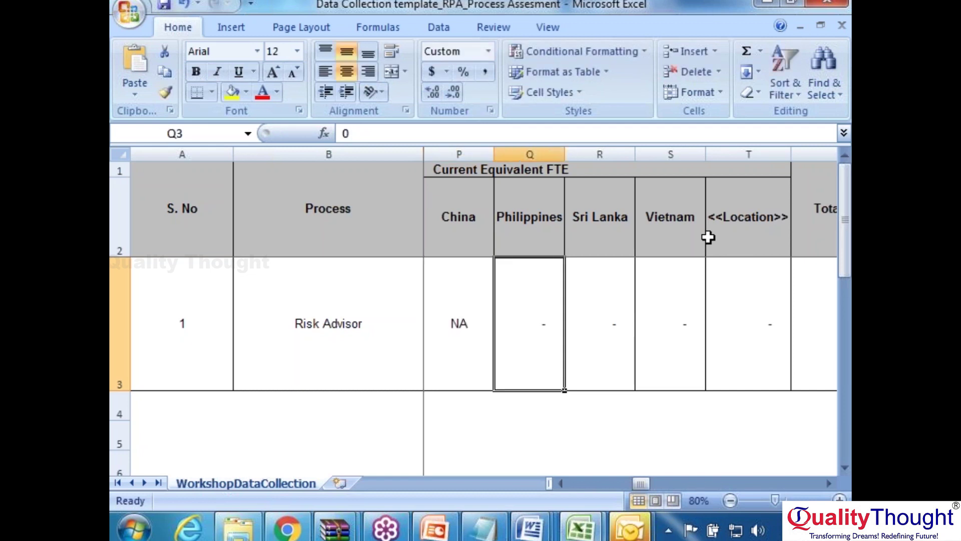
text(NA)
key(Right)
text(NA)
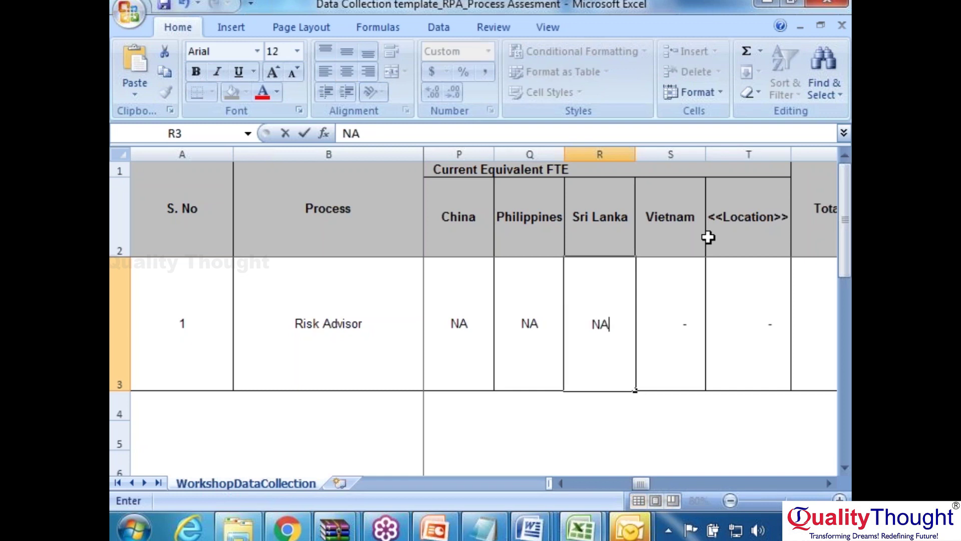
key(Right)
text(NA)
key(Right)
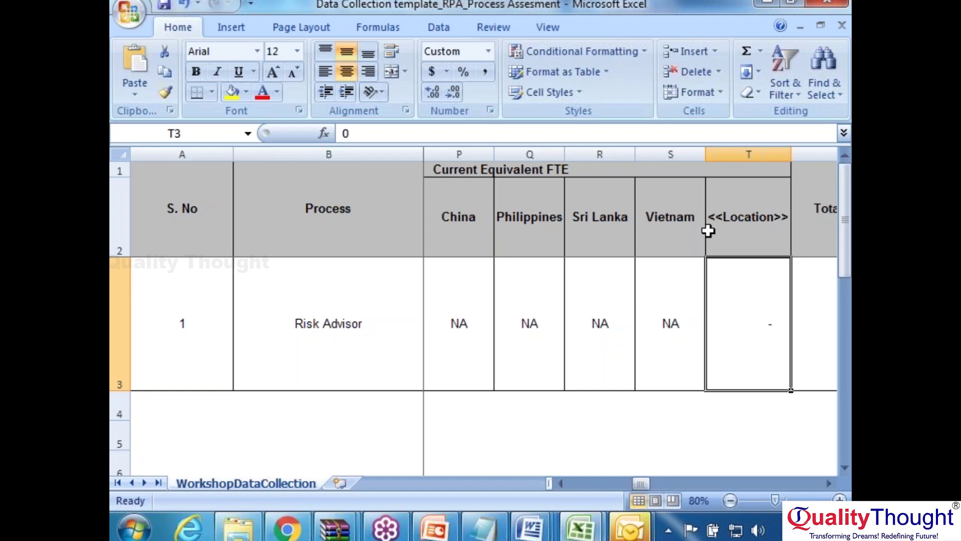
- Enter 20 as the Total FTE for Risk Advisor in cell U3, replacing the sum formula
key(Right)
key(Right)
key(Left)
key(Left)
key(Right)
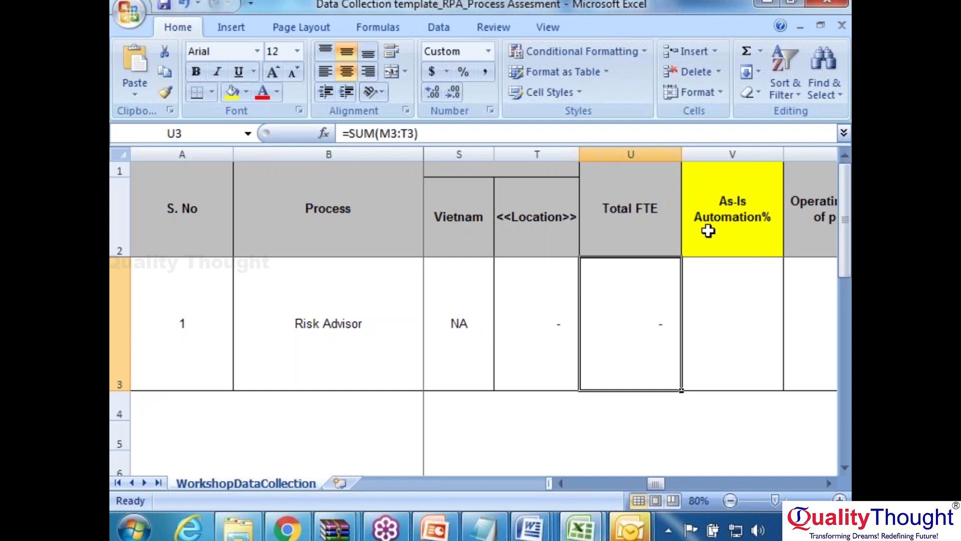
text(29)
key(BackSpace)
text(0)
- Switch to the RPAAS_Discovery Phase_V1.0 presentation in PowerPoint and show the Risk Advisor Process overview slide full screen
key(super)
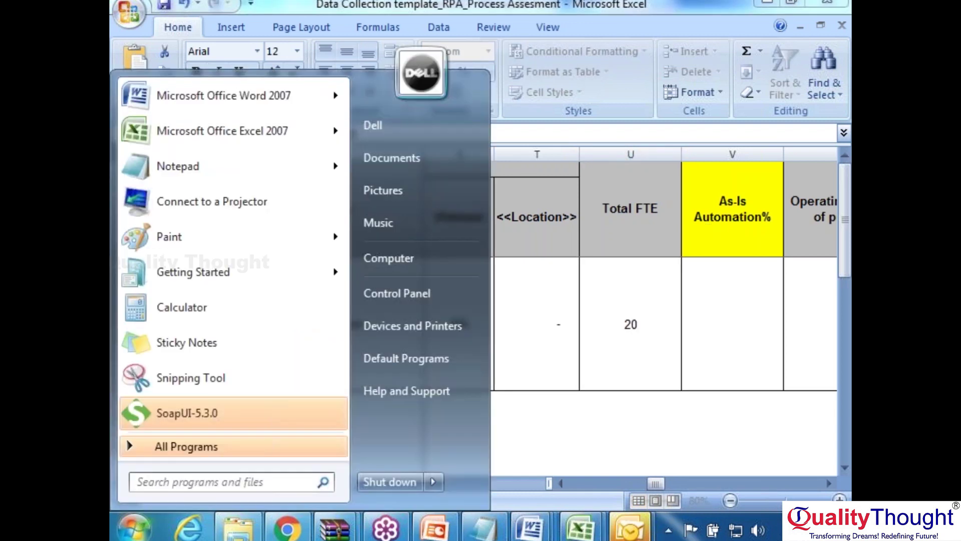
key(alt+Tab)
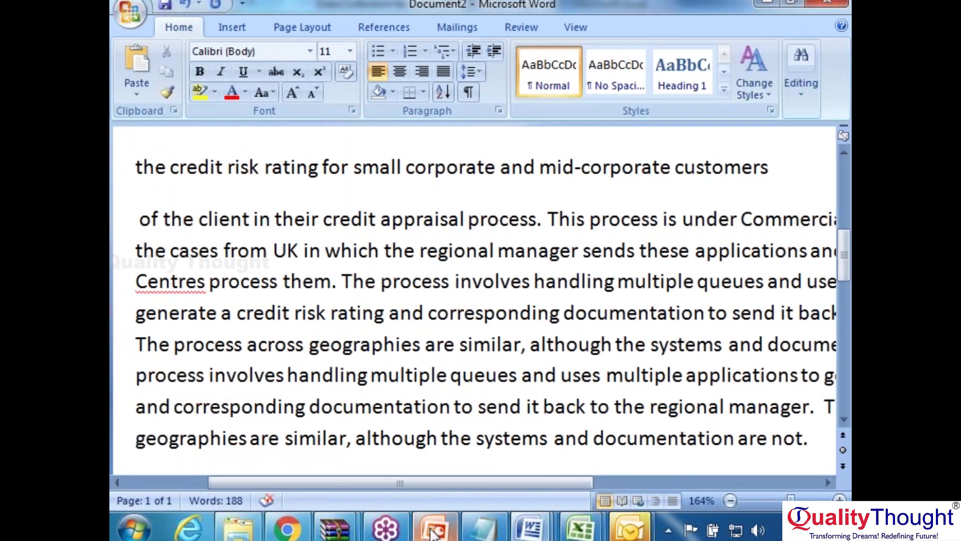
click(446, 528)
click(510, 447)
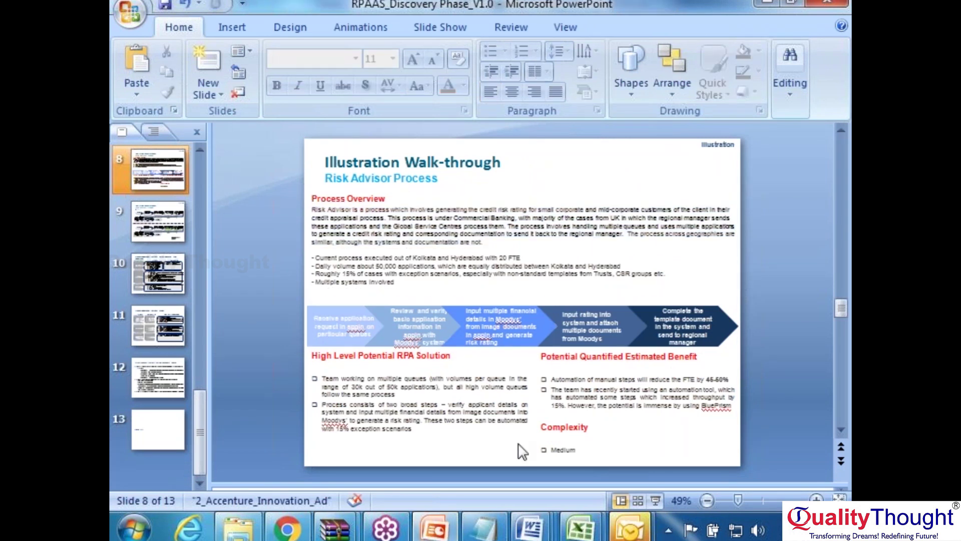
click(656, 499)
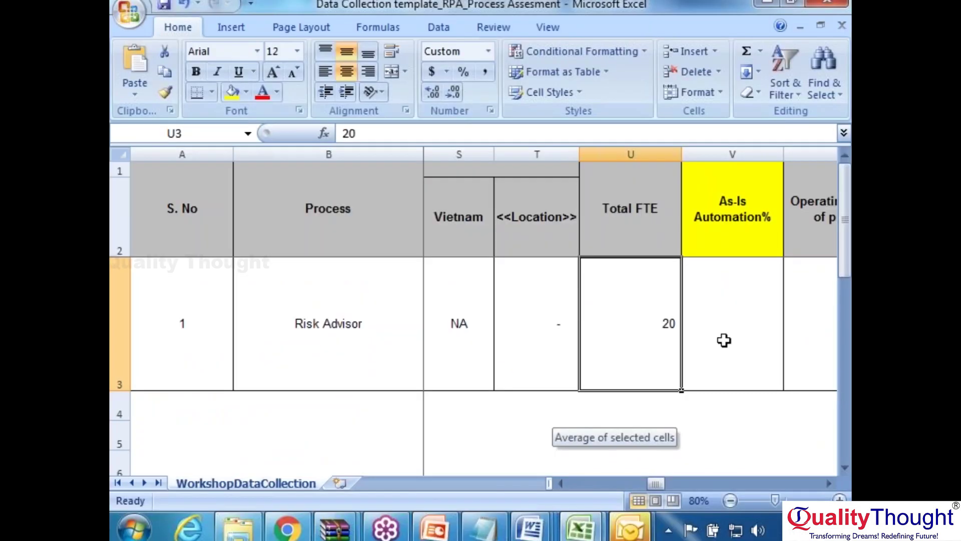
- Check the As-Is Automation% column heading in Excel and bring up the Risk Advisor AS IS and Automated flowchart slide in PowerPoint
click(724, 340)
key(Up)
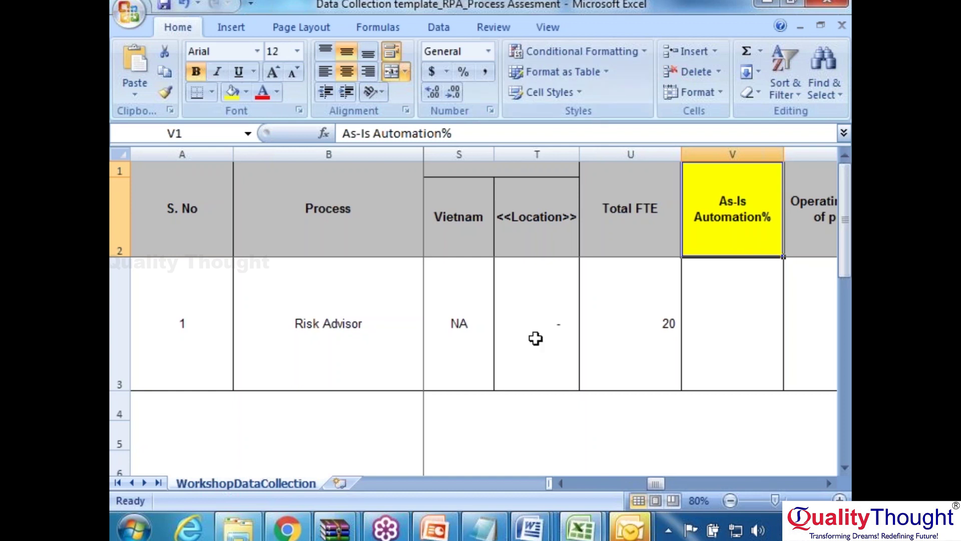
click(426, 535)
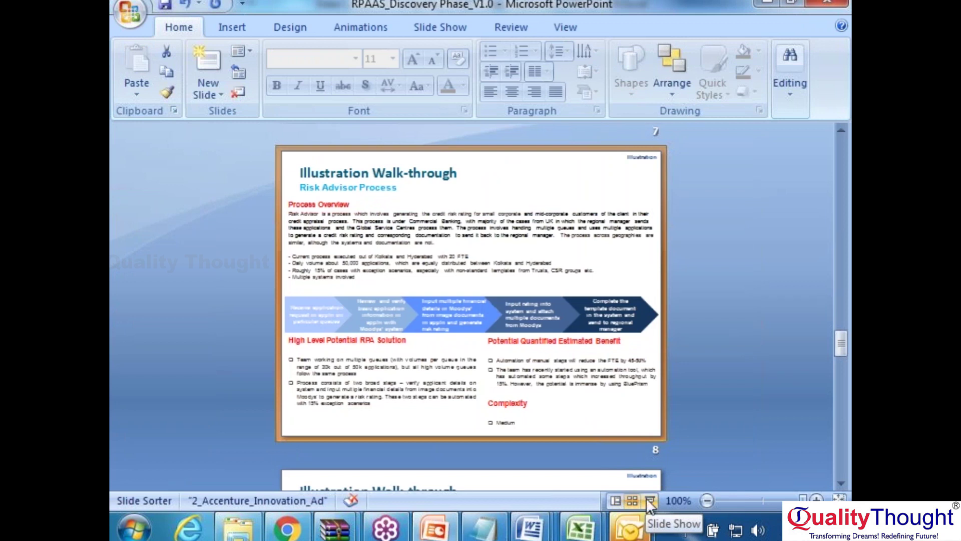
click(617, 500)
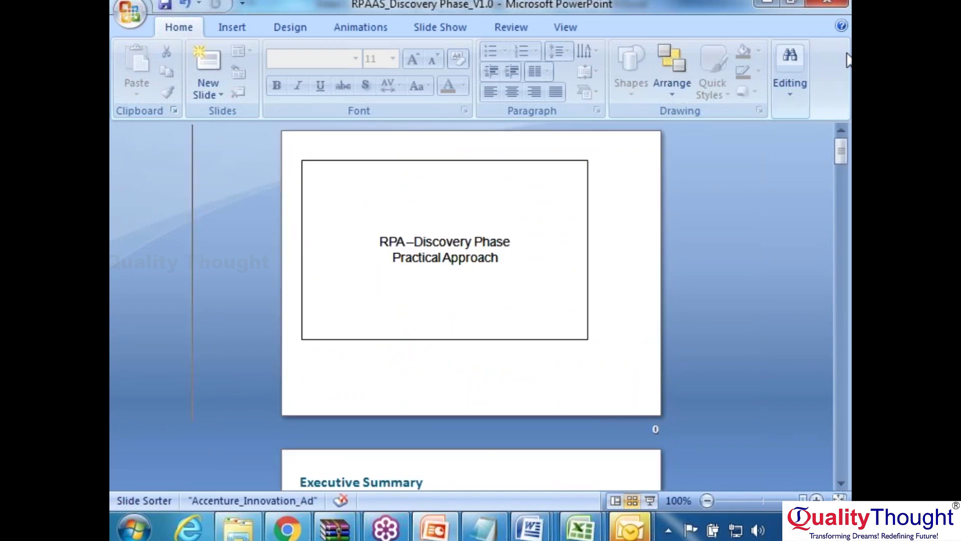
click(827, 3)
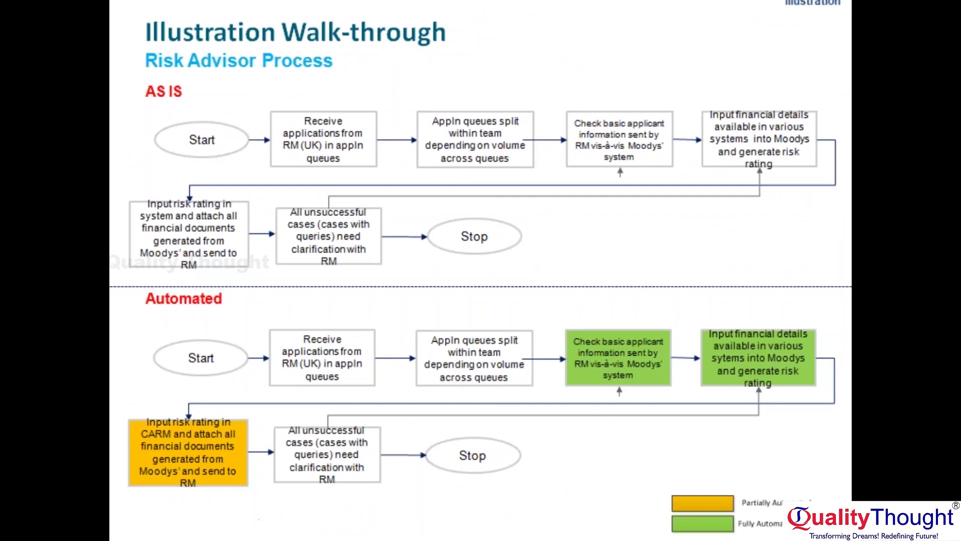